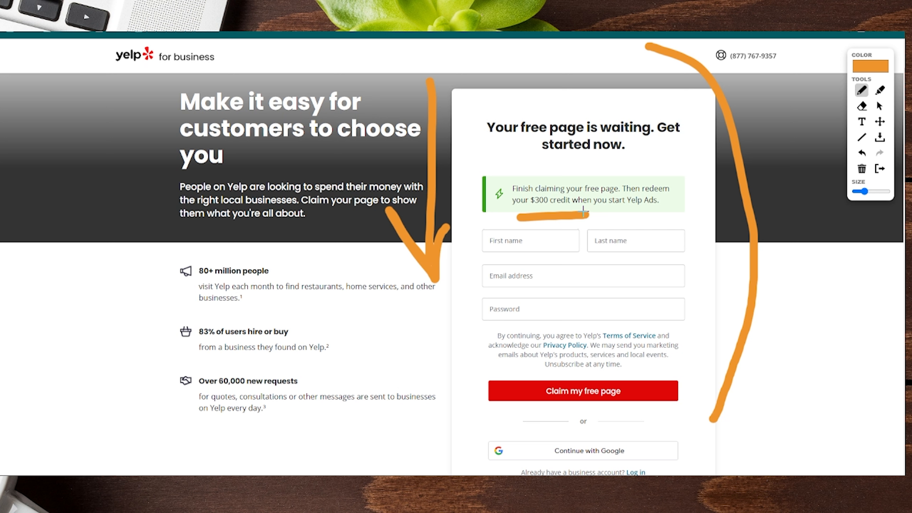
Clear old annotations and mark the name, email, password fields and the Claim my free page button
{"action": "left_click", "coordinate": [862, 169]}
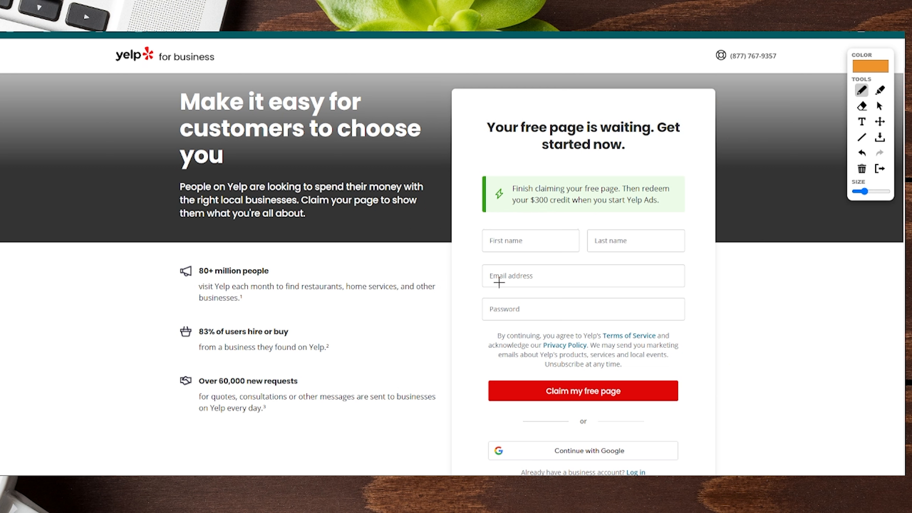
{"action": "left_click_drag", "start_coordinate": [474, 242], "coordinate": [435, 242]}
{"action": "left_click_drag", "start_coordinate": [695, 239], "coordinate": [731, 237]}
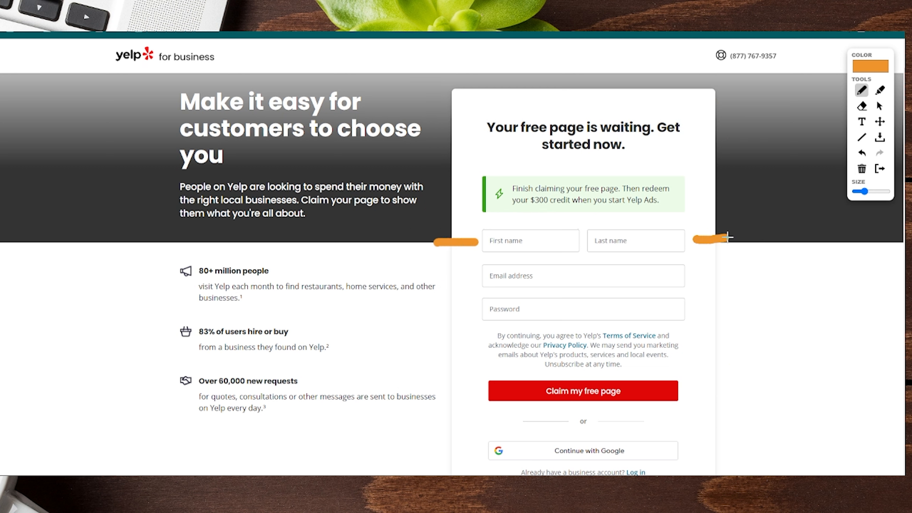
{"action": "left_click_drag", "start_coordinate": [481, 281], "coordinate": [450, 281]}
{"action": "left_click_drag", "start_coordinate": [483, 312], "coordinate": [433, 312]}
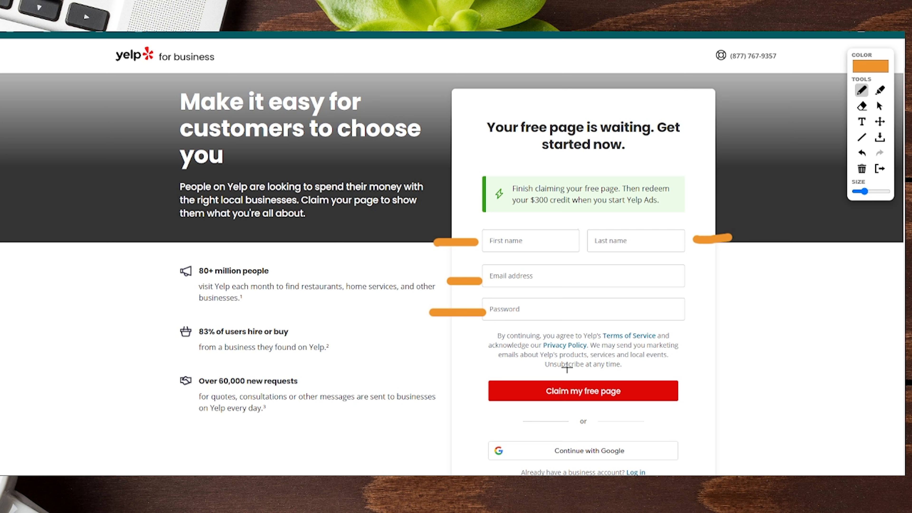
{"action": "mouse_move", "coordinate": [575, 356]}
{"action": "left_mouse_down"}
{"action": "mouse_move", "coordinate": [487, 365]}
{"action": "mouse_move", "coordinate": [671, 406]}
{"action": "mouse_move", "coordinate": [486, 371]}
{"action": "left_mouse_up"}
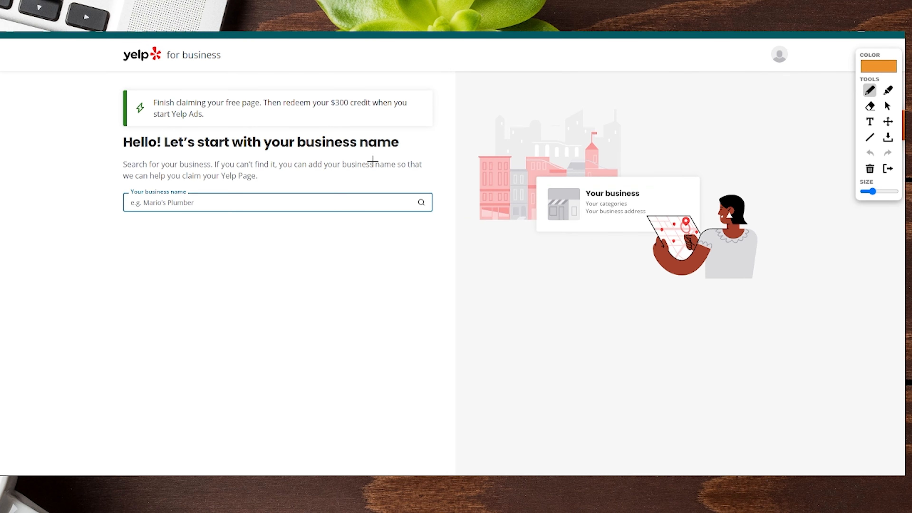
Circle the business name entry, then add 'The Business Nerd' as a new business
{"action": "mouse_move", "coordinate": [116, 169]}
{"action": "left_mouse_down"}
{"action": "mouse_move", "coordinate": [230, 229]}
{"action": "mouse_move", "coordinate": [233, 221]}
{"action": "left_mouse_up"}
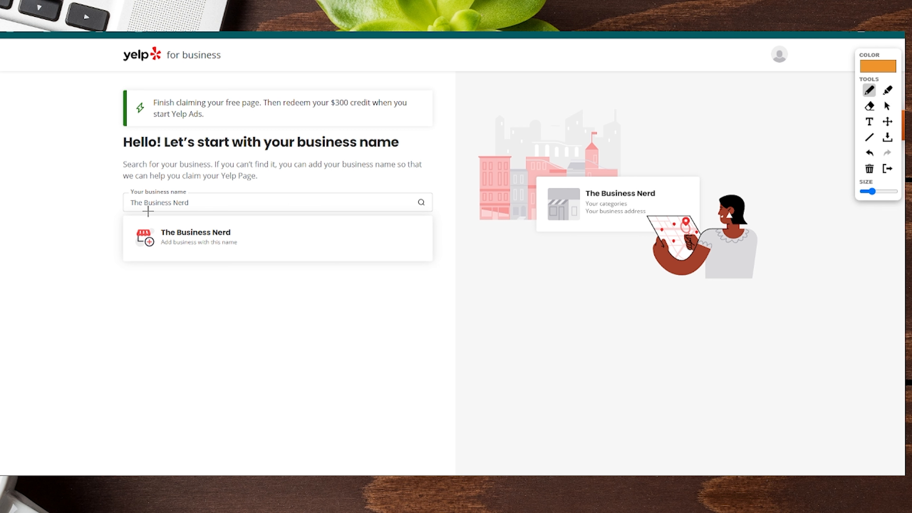
{"action": "mouse_move", "coordinate": [154, 177]}
{"action": "left_mouse_down"}
{"action": "mouse_move", "coordinate": [126, 272]}
{"action": "mouse_move", "coordinate": [213, 206]}
{"action": "mouse_move", "coordinate": [97, 277]}
{"action": "mouse_move", "coordinate": [255, 237]}
{"action": "mouse_move", "coordinate": [138, 203]}
{"action": "left_mouse_up"}
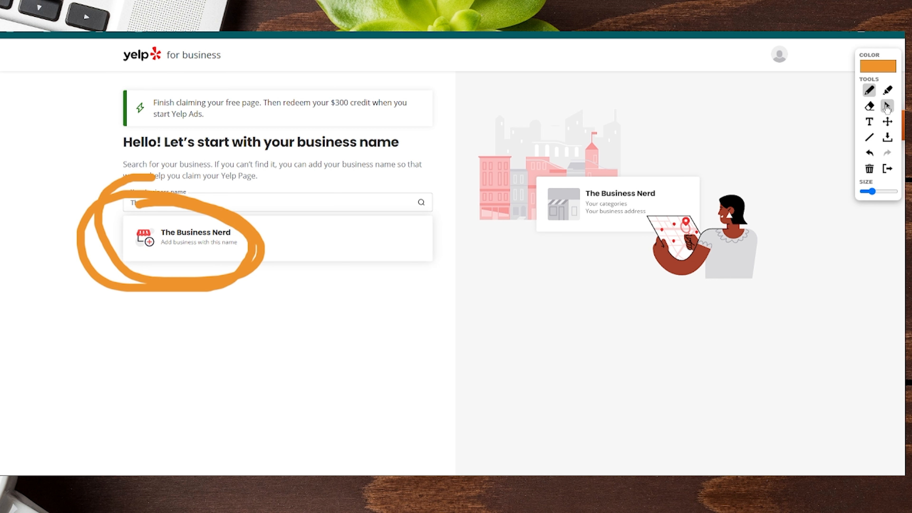
{"action": "left_click", "coordinate": [887, 106]}
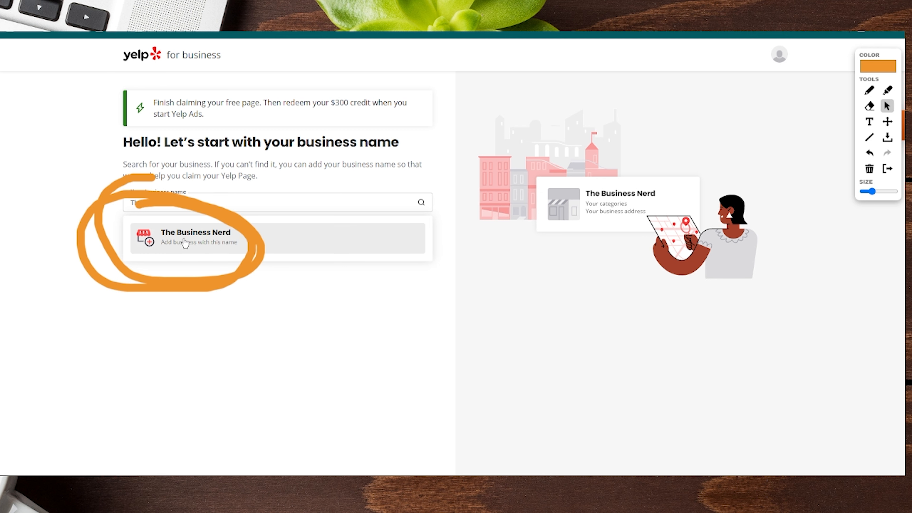
{"action": "left_click", "coordinate": [153, 245]}
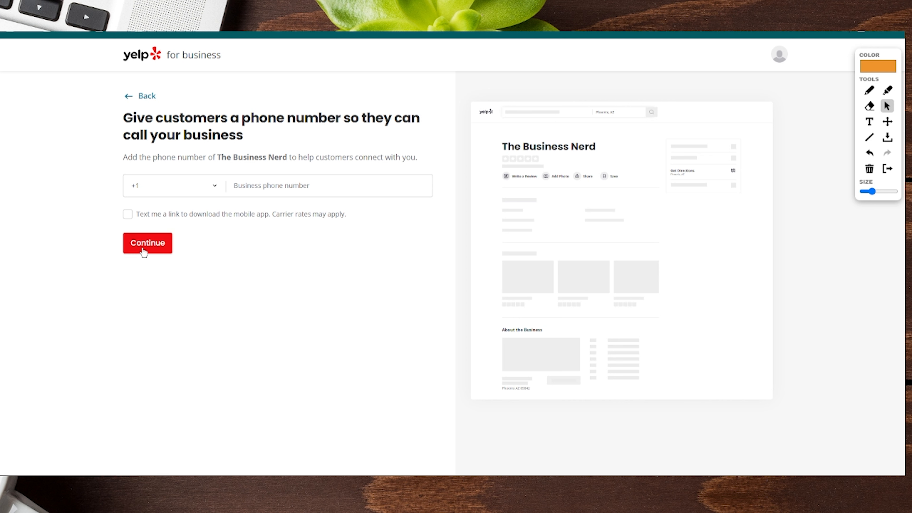
Submit the phone number, then circle the website question and its Continue button
{"action": "left_click", "coordinate": [143, 250]}
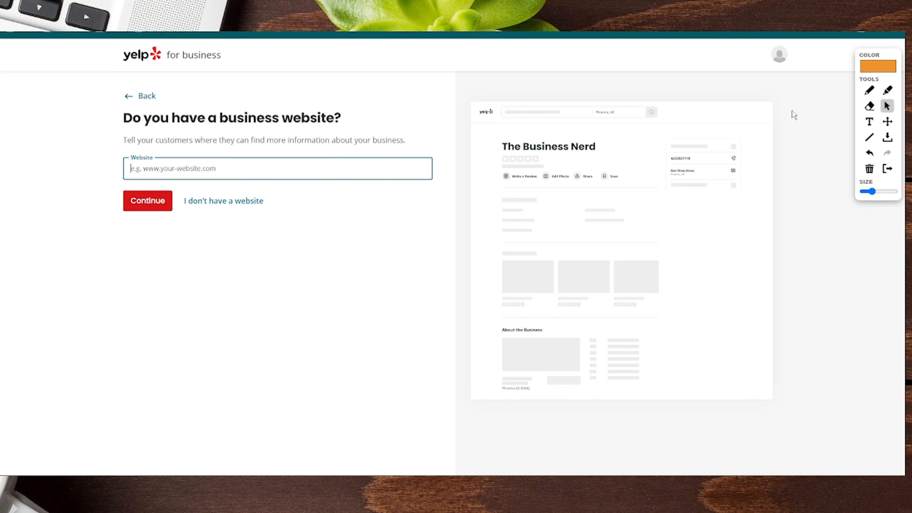
{"action": "left_click", "coordinate": [870, 90]}
{"action": "mouse_move", "coordinate": [139, 106]}
{"action": "left_mouse_down"}
{"action": "mouse_move", "coordinate": [197, 261]}
{"action": "mouse_move", "coordinate": [227, 253]}
{"action": "mouse_move", "coordinate": [211, 227]}
{"action": "mouse_move", "coordinate": [215, 206]}
{"action": "mouse_move", "coordinate": [229, 225]}
{"action": "left_mouse_up"}
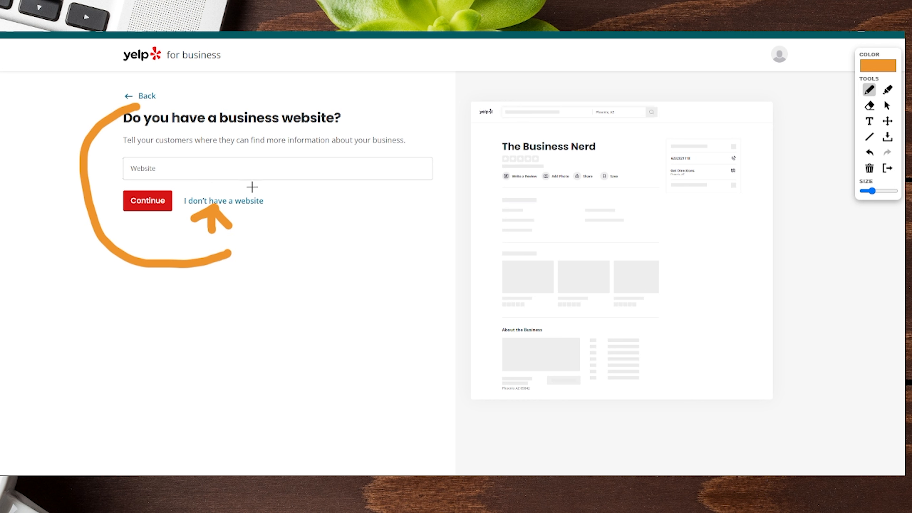
{"action": "mouse_move", "coordinate": [134, 245]}
{"action": "left_mouse_down"}
{"action": "mouse_move", "coordinate": [136, 212]}
{"action": "mouse_move", "coordinate": [157, 232]}
{"action": "left_mouse_up"}
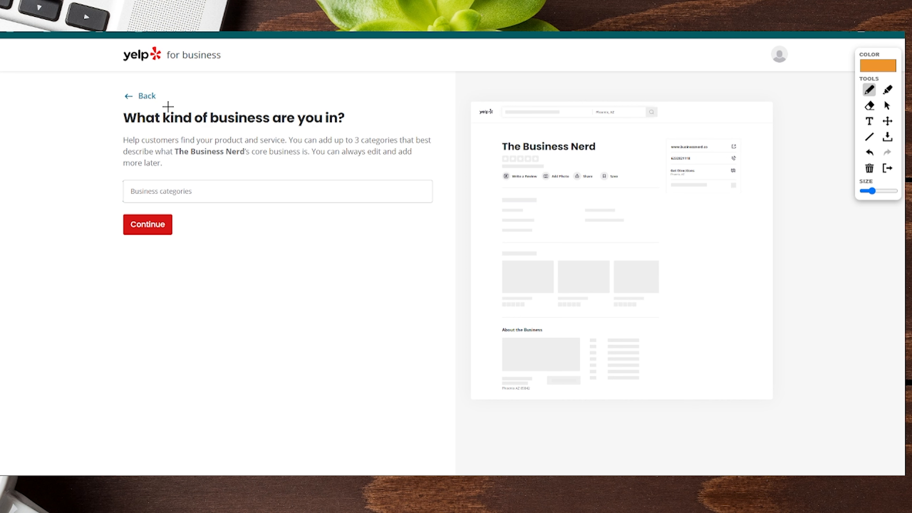
Enter the Business Consulting category, noting the up-to-3 limit, and continue to the address form
{"action": "mouse_move", "coordinate": [169, 105]}
{"action": "left_mouse_down"}
{"action": "mouse_move", "coordinate": [102, 110]}
{"action": "mouse_move", "coordinate": [150, 269]}
{"action": "mouse_move", "coordinate": [182, 265]}
{"action": "left_mouse_up"}
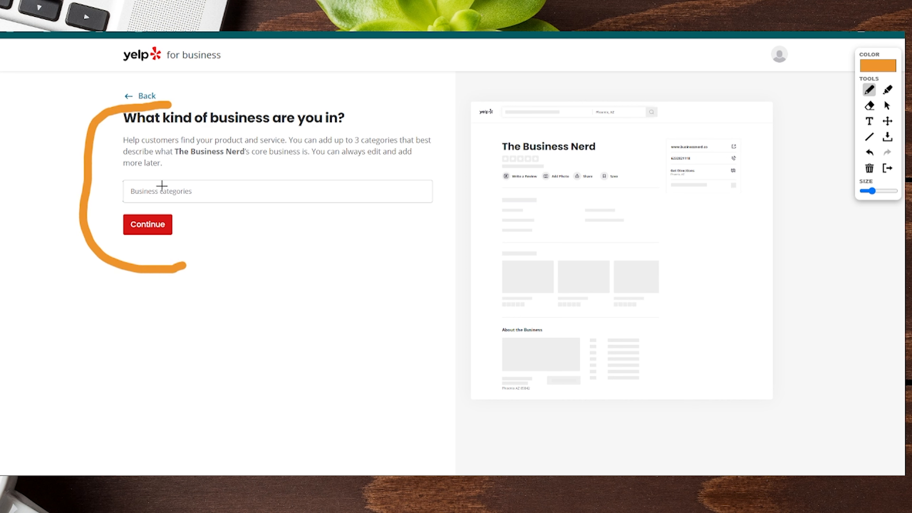
{"action": "left_click", "coordinate": [887, 105]}
{"action": "left_click", "coordinate": [173, 193]}
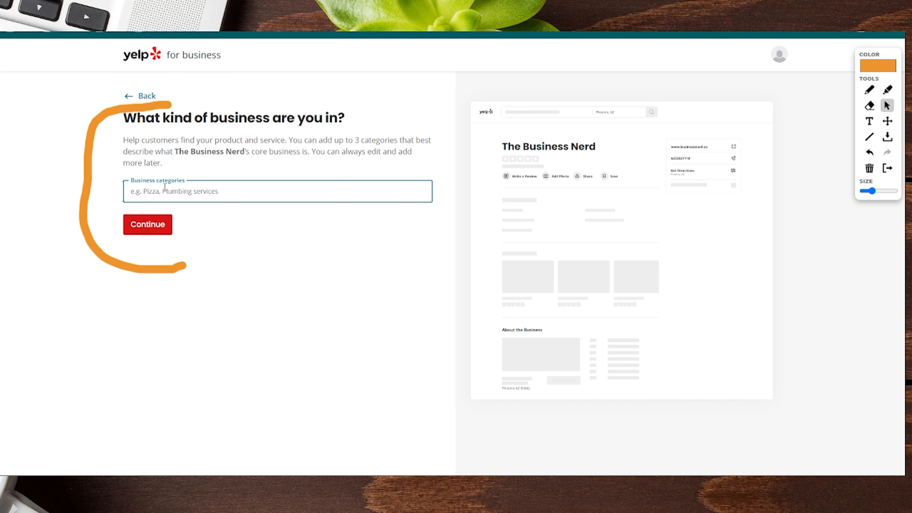
{"action": "left_click_drag", "start_coordinate": [318, 140], "coordinate": [418, 146]}
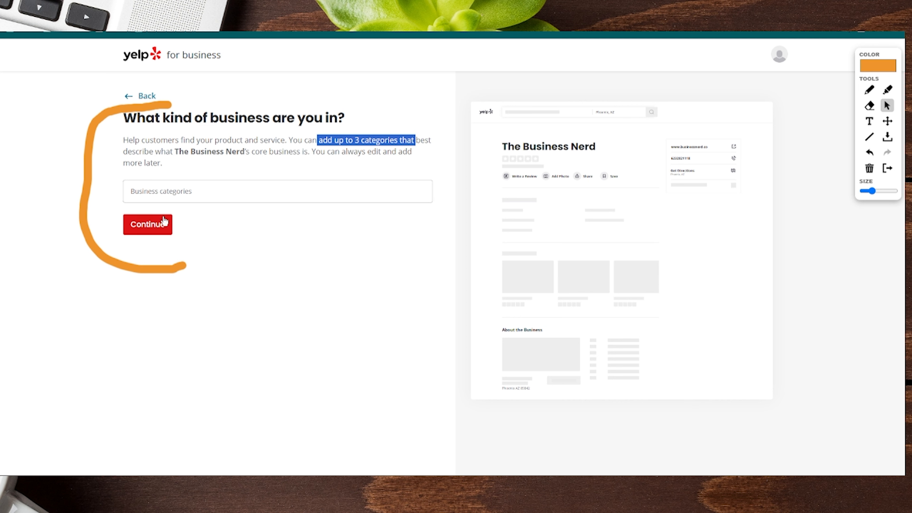
{"action": "left_click", "coordinate": [147, 222]}
{"action": "key", "text": "p"}
{"action": "mouse_move", "coordinate": [233, 107]}
{"action": "left_mouse_down"}
{"action": "mouse_move", "coordinate": [137, 109]}
{"action": "mouse_move", "coordinate": [47, 378]}
{"action": "mouse_move", "coordinate": [346, 358]}
{"action": "left_mouse_up"}
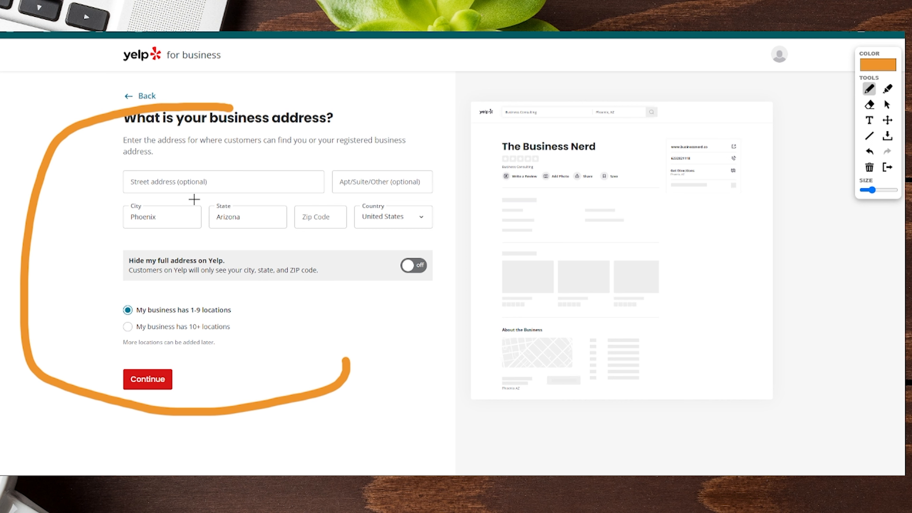
Mark the address-hiding privacy setting on the Phoenix, Arizona address form
{"action": "mouse_move", "coordinate": [144, 245]}
{"action": "left_mouse_down"}
{"action": "mouse_move", "coordinate": [105, 247]}
{"action": "mouse_move", "coordinate": [292, 299]}
{"action": "mouse_move", "coordinate": [362, 296]}
{"action": "mouse_move", "coordinate": [383, 277]}
{"action": "mouse_move", "coordinate": [380, 297]}
{"action": "left_mouse_up"}
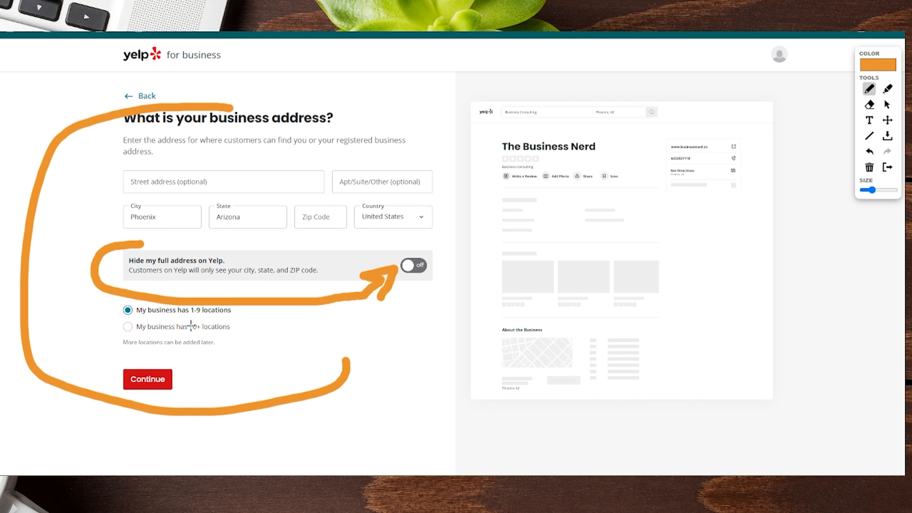
{"action": "mouse_move", "coordinate": [257, 349]}
{"action": "left_mouse_down"}
{"action": "mouse_move", "coordinate": [180, 385]}
{"action": "mouse_move", "coordinate": [216, 388]}
{"action": "left_mouse_up"}
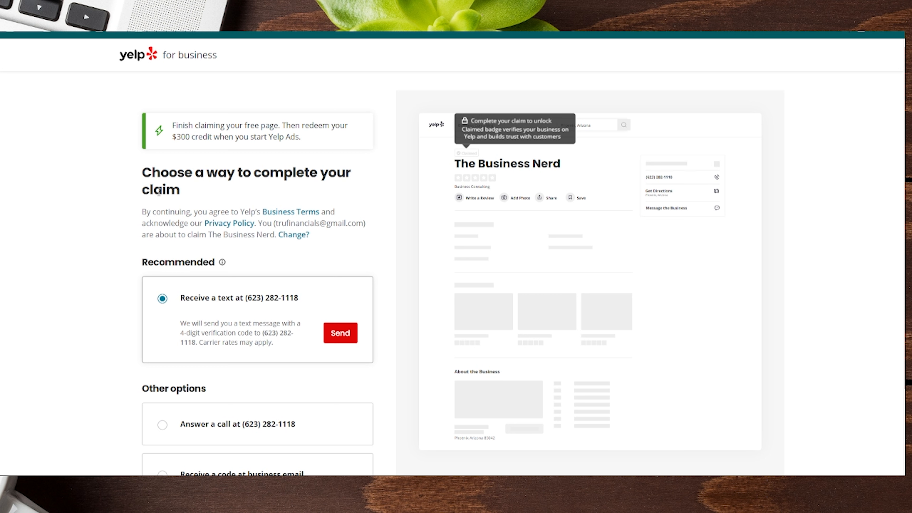
Highlight the 'Choose a way to complete your claim' heading and review the verification options
{"action": "left_click_drag", "start_coordinate": [144, 174], "coordinate": [279, 192]}
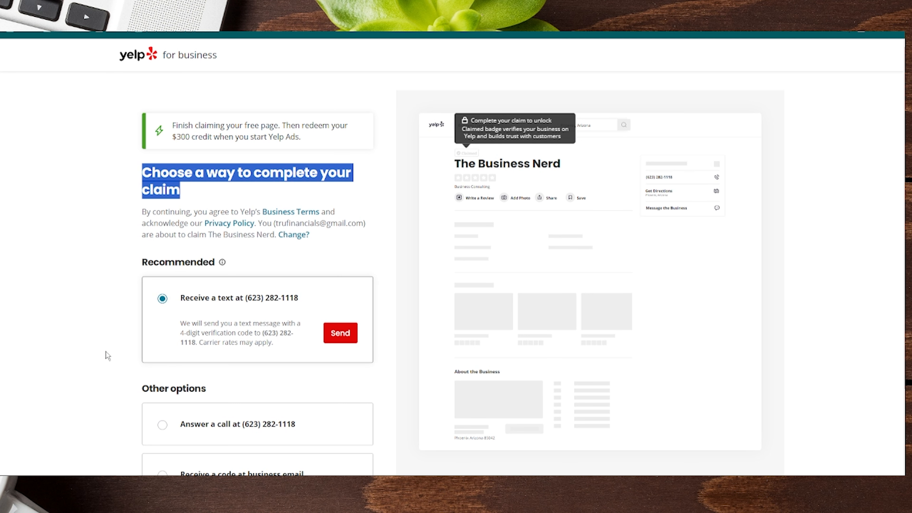
{"action": "scroll", "coordinate": [513, 273], "scroll_direction": "down", "scroll_amount": 2}
{"action": "scroll", "coordinate": [526, 267], "scroll_direction": "up", "scroll_amount": 2}
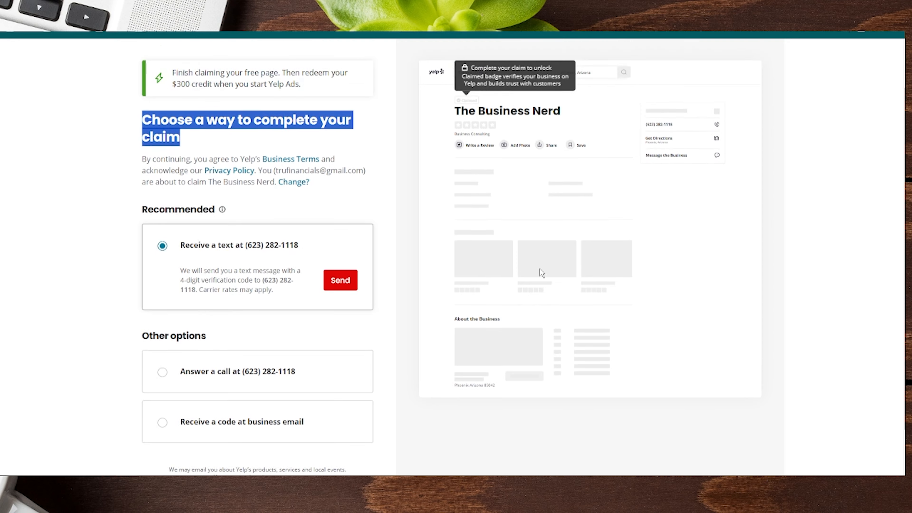
{"action": "scroll", "coordinate": [244, 359], "scroll_direction": "down", "scroll_amount": 2}
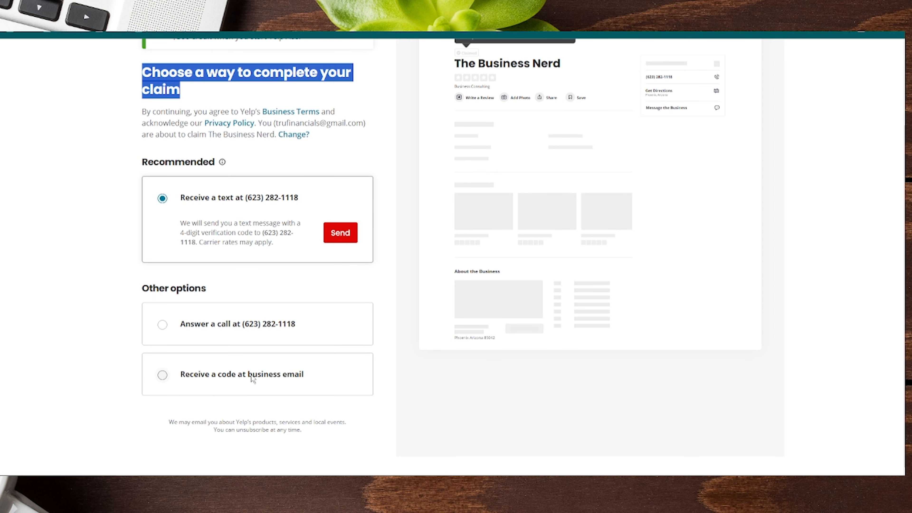
{"action": "scroll", "coordinate": [331, 294], "scroll_direction": "up", "scroll_amount": 2}
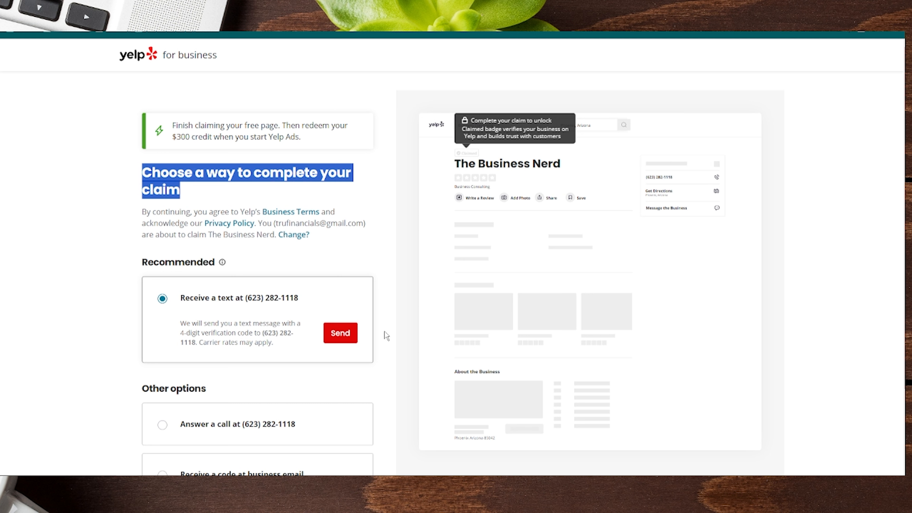
Text a code to the business phone, enter the 4-digit verification code, and submit it
{"action": "left_click", "coordinate": [343, 338]}
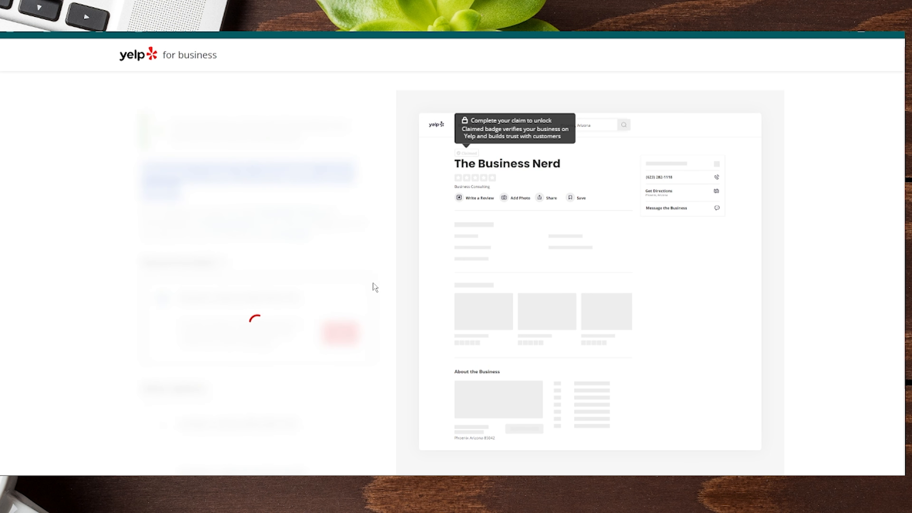
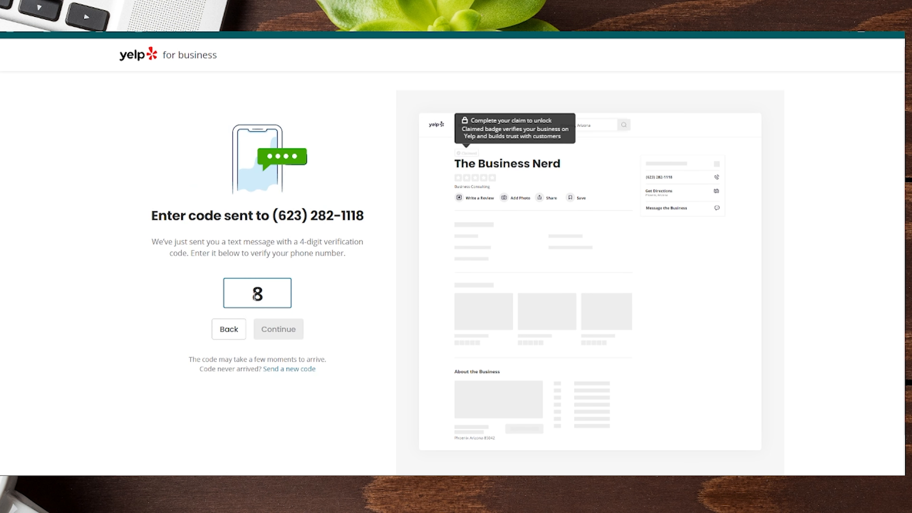
{"action": "left_click", "coordinate": [290, 332]}
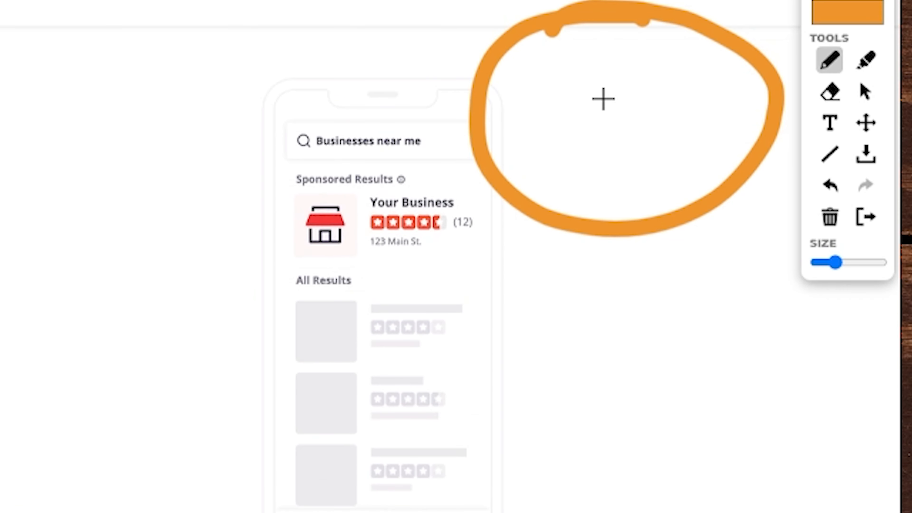
Circle the $300 Yelp Ads credit offer and its Get $300 credit option, and underline the Oct 9, 2024 expiry
{"action": "left_click", "coordinate": [829, 218]}
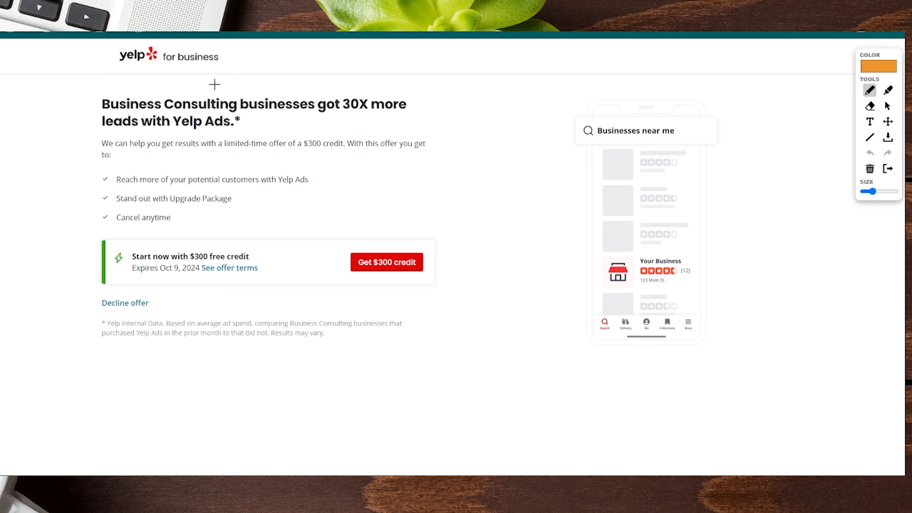
{"action": "mouse_move", "coordinate": [225, 82]}
{"action": "left_mouse_down"}
{"action": "mouse_move", "coordinate": [57, 169]}
{"action": "mouse_move", "coordinate": [296, 350]}
{"action": "mouse_move", "coordinate": [447, 116]}
{"action": "mouse_move", "coordinate": [171, 85]}
{"action": "left_mouse_up"}
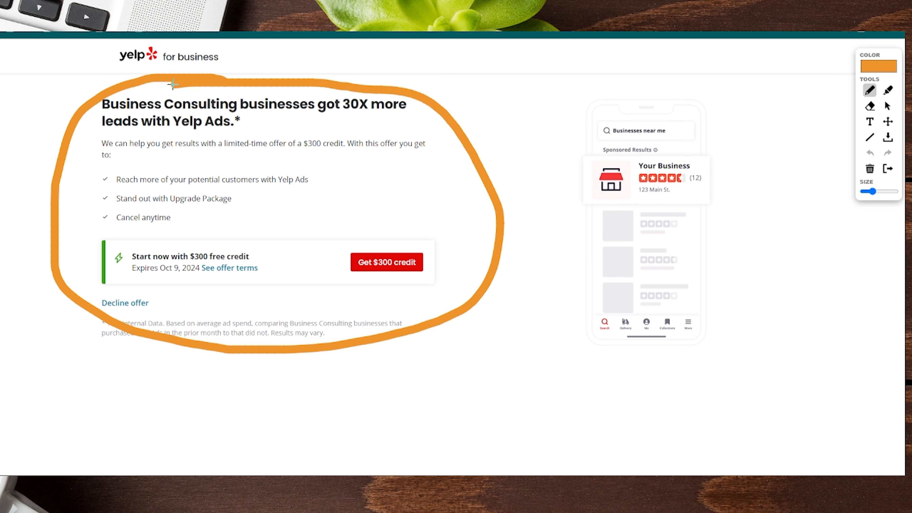
{"action": "mouse_move", "coordinate": [383, 218]}
{"action": "left_mouse_down"}
{"action": "mouse_move", "coordinate": [332, 265]}
{"action": "mouse_move", "coordinate": [344, 219]}
{"action": "left_mouse_up"}
{"action": "left_click_drag", "start_coordinate": [142, 281], "coordinate": [207, 281]}
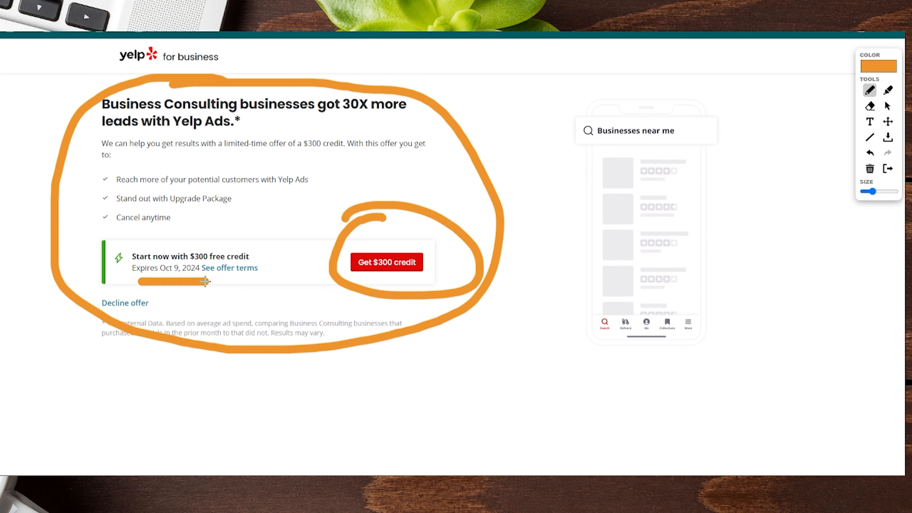
{"action": "left_click", "coordinate": [889, 108]}
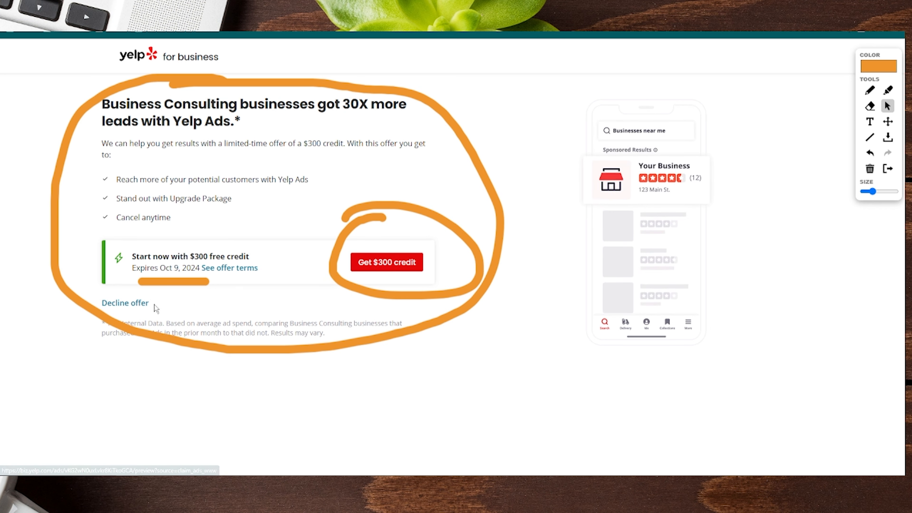
Decline the Yelp Ads offer, then mark the phone preview and the $300 credit option
{"action": "left_click", "coordinate": [126, 305]}
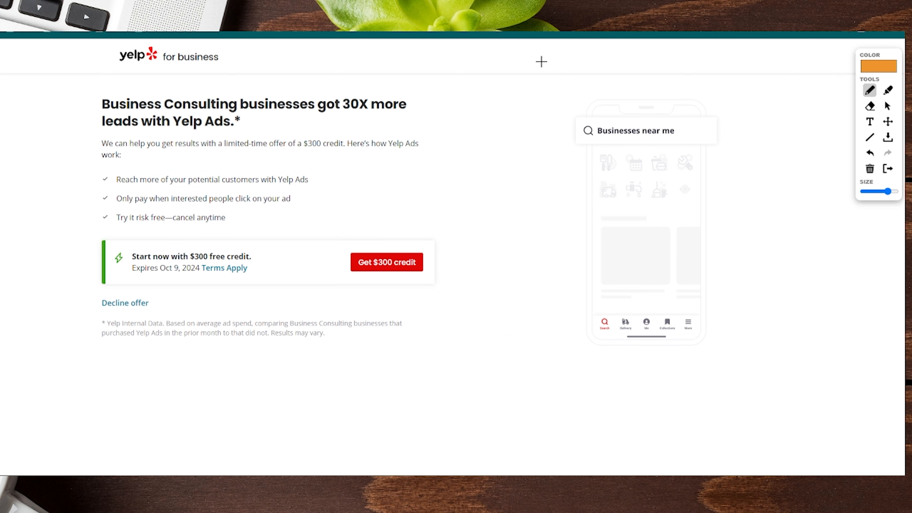
{"action": "left_click_drag", "start_coordinate": [539, 61], "coordinate": [543, 293]}
{"action": "mouse_move", "coordinate": [503, 230]}
{"action": "left_mouse_down"}
{"action": "mouse_move", "coordinate": [539, 294]}
{"action": "mouse_move", "coordinate": [576, 239]}
{"action": "left_mouse_up"}
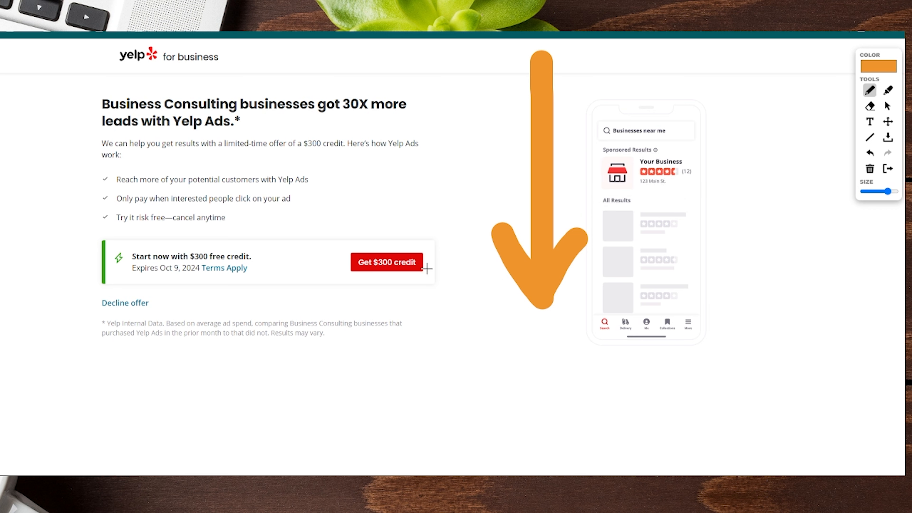
{"action": "mouse_move", "coordinate": [394, 220]}
{"action": "left_mouse_down"}
{"action": "mouse_move", "coordinate": [464, 280]}
{"action": "mouse_move", "coordinate": [343, 214]}
{"action": "left_mouse_up"}
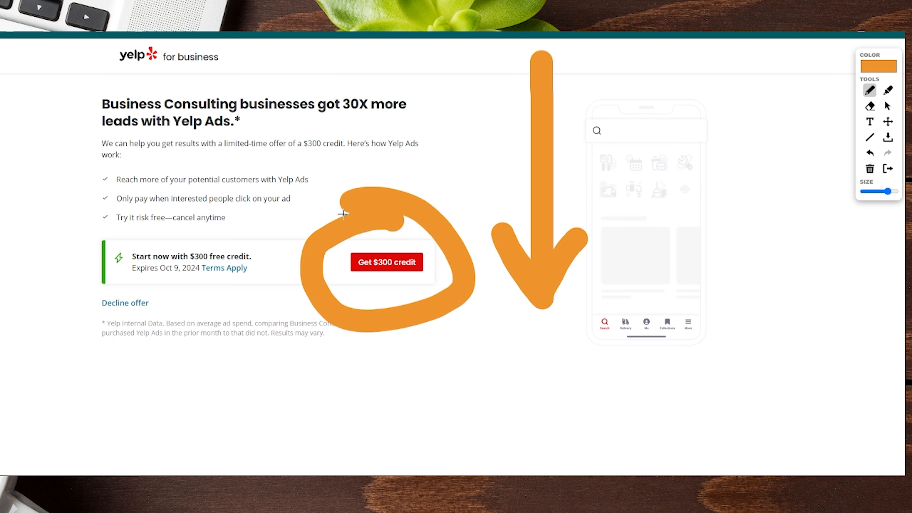